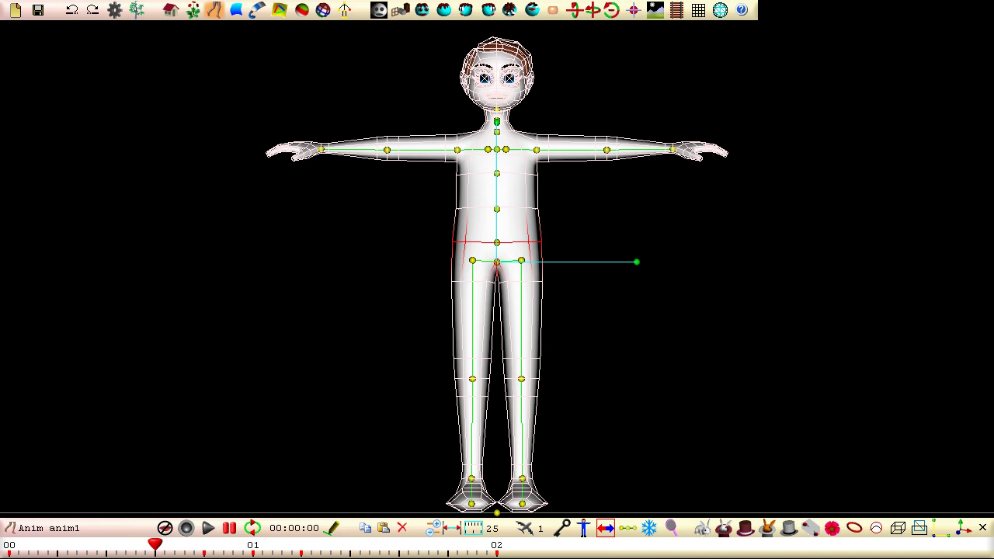
Step: With mirrored editing on, set the right shoulder's translation to .04 0 0 and freeze the pose to the model with recalcAnim enabled
left_click(605, 528)
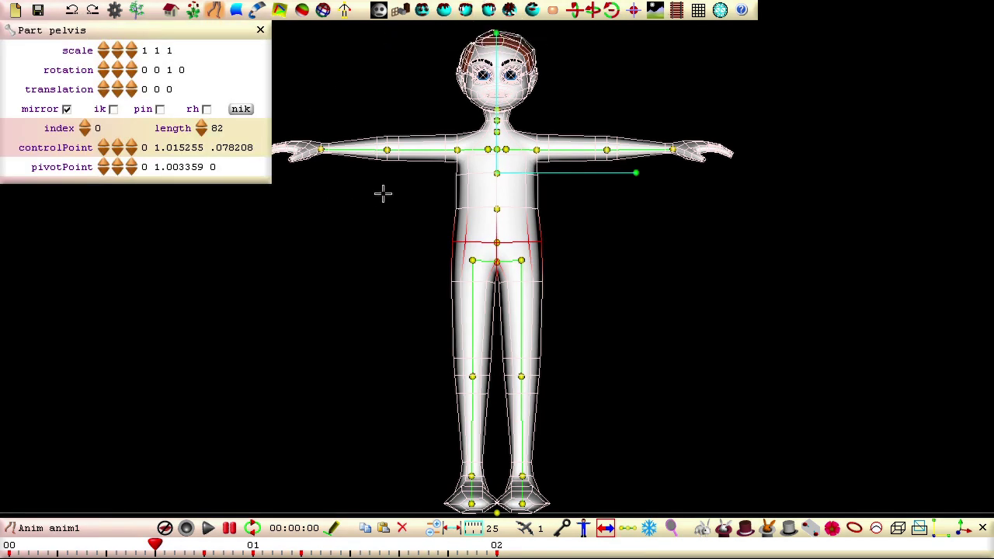
left_click(455, 150)
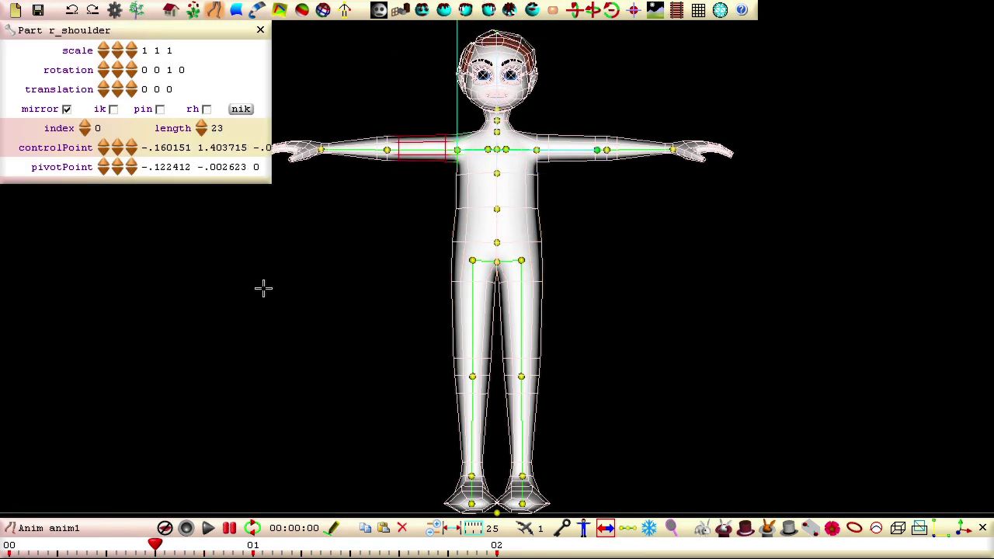
left_click(104, 87)
left_click(103, 87)
left_click(103, 87)
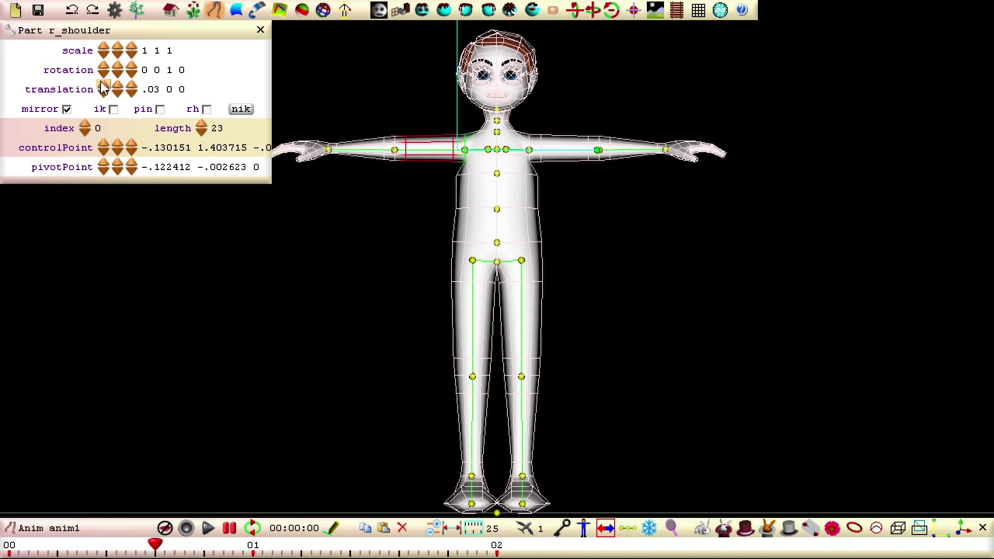
left_click(103, 87)
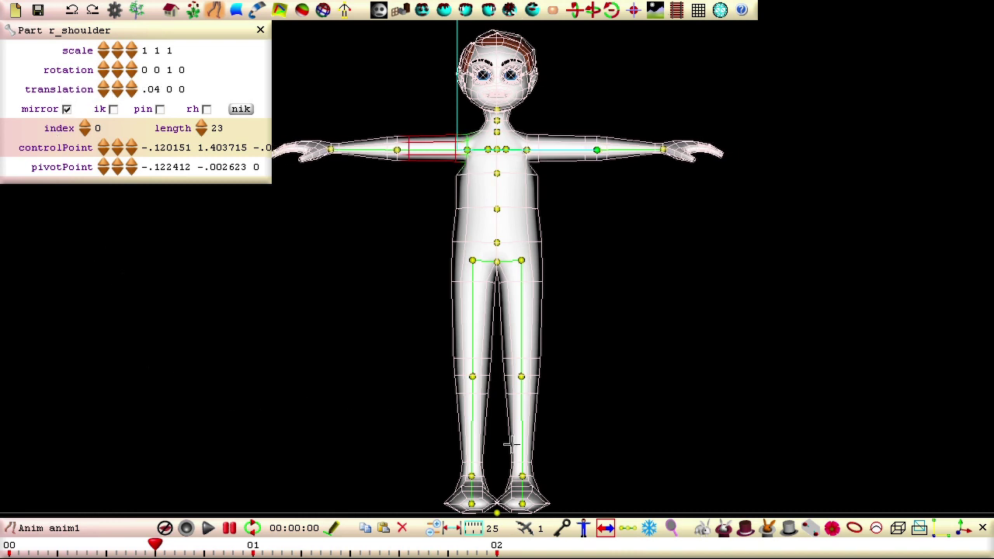
left_click(649, 528)
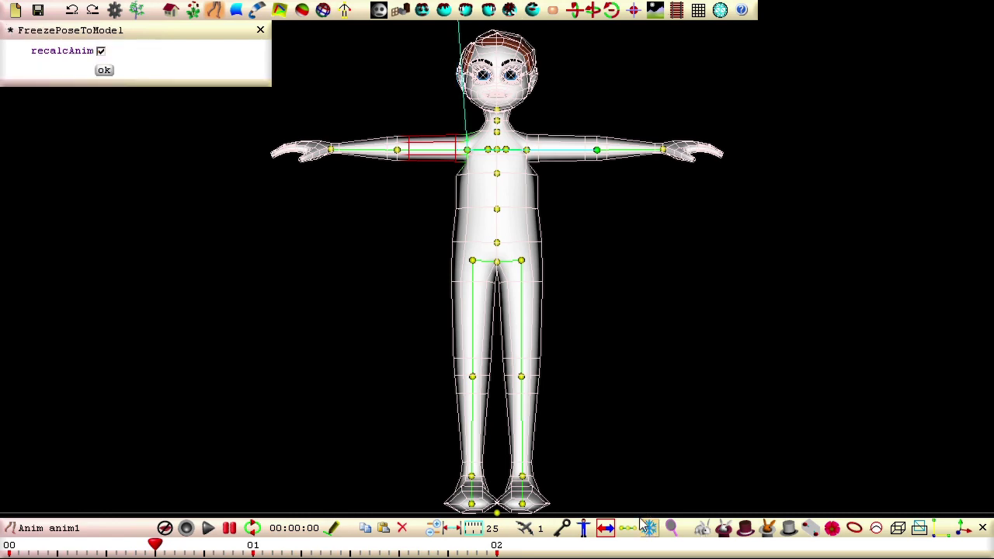
left_click(105, 71)
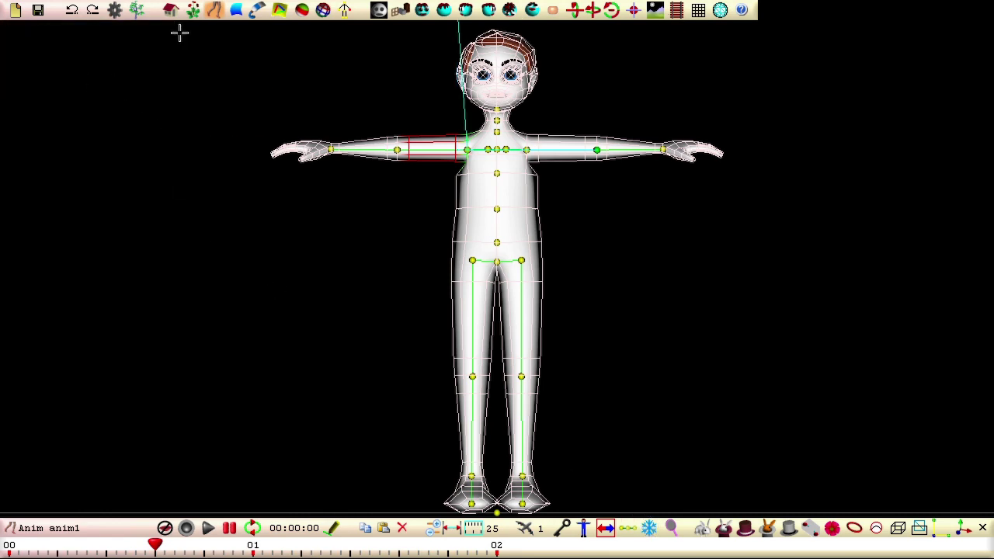
Step: In mesh editing, select the row of control points across the upper chest and scale it inward horizontally to narrow the chest
left_click(235, 9)
left_click_drag(158, 238, 805, 409)
left_click(407, 550)
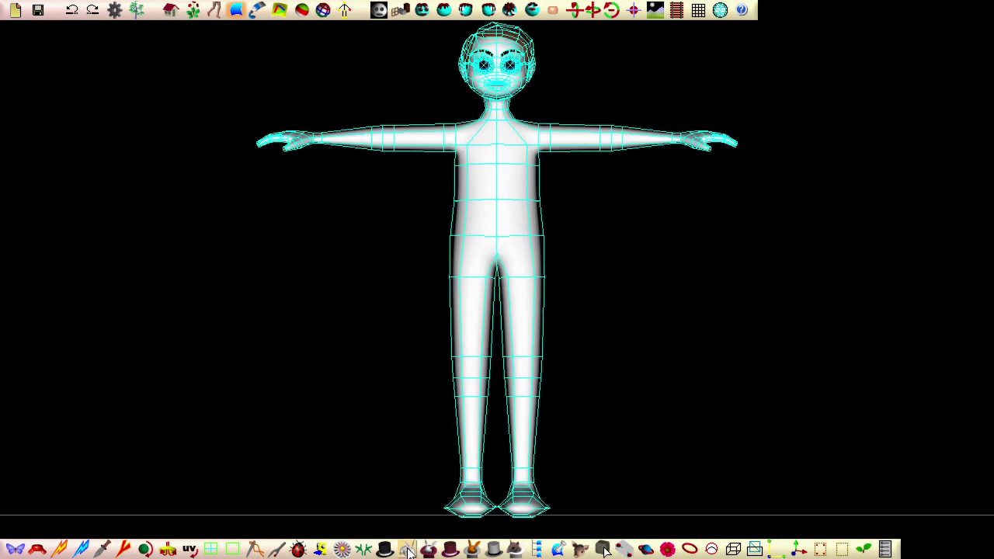
middle_click_drag(279, 300, 280, 400)
scroll(331, 390, "up", 7)
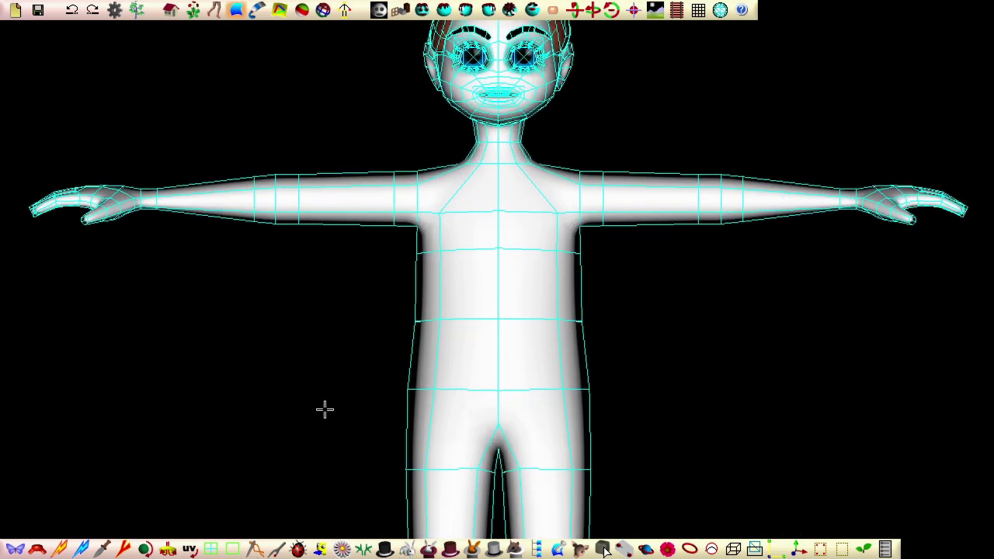
scroll(324, 409, "up", 2)
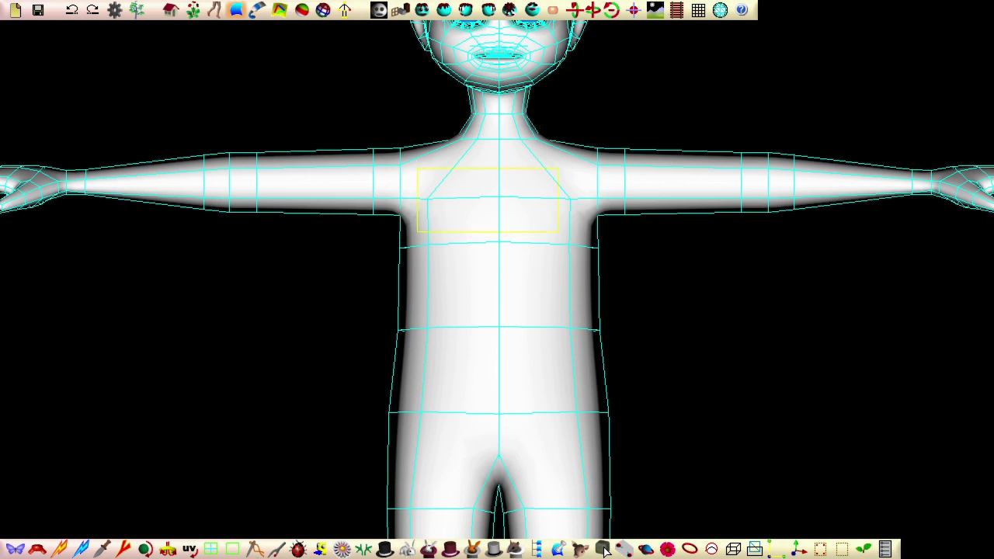
left_click_drag(558, 231, 592, 225)
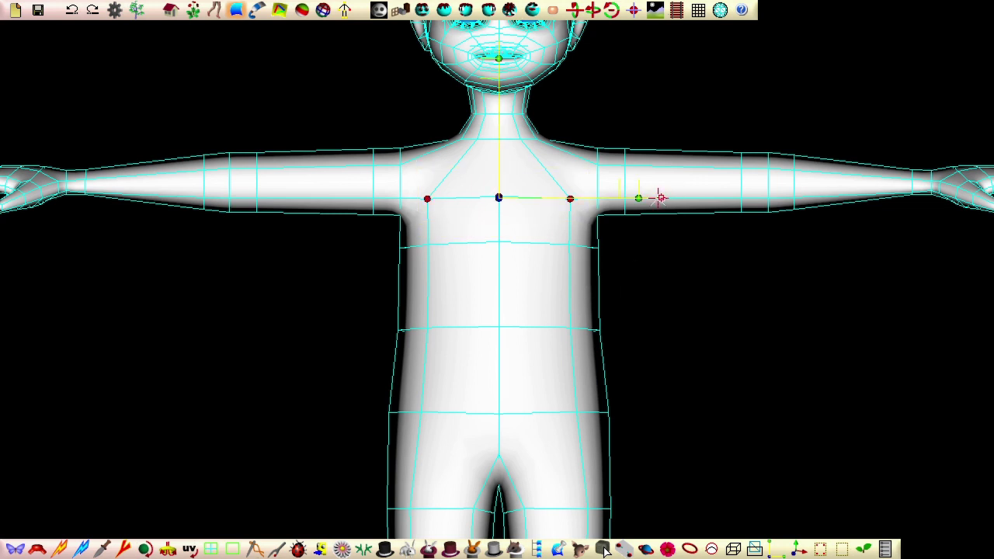
left_click_drag(638, 198, 604, 197)
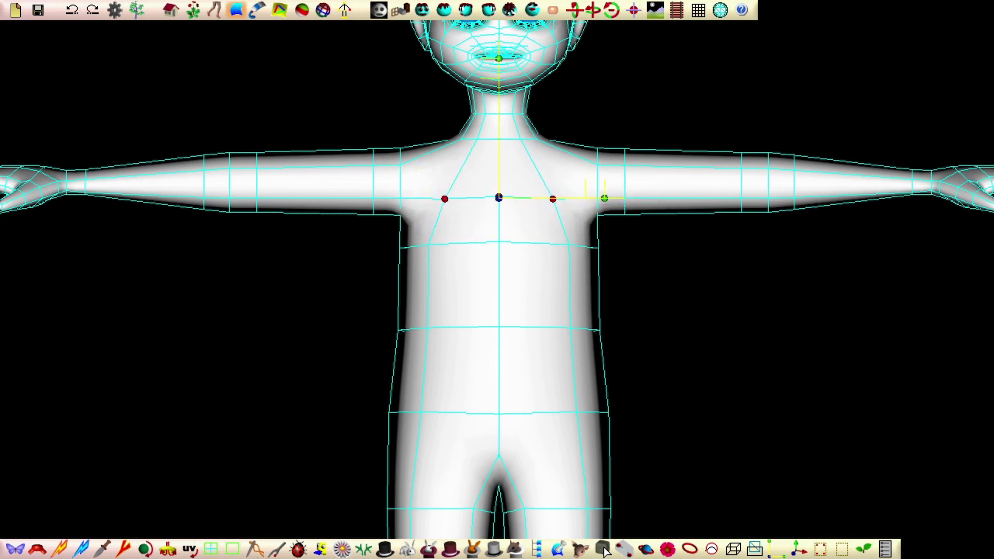
Step: Show the skeleton over the mesh, return to animation editing and put the figure in its default T-pose
left_click(378, 10)
scroll(240, 393, "down", 6)
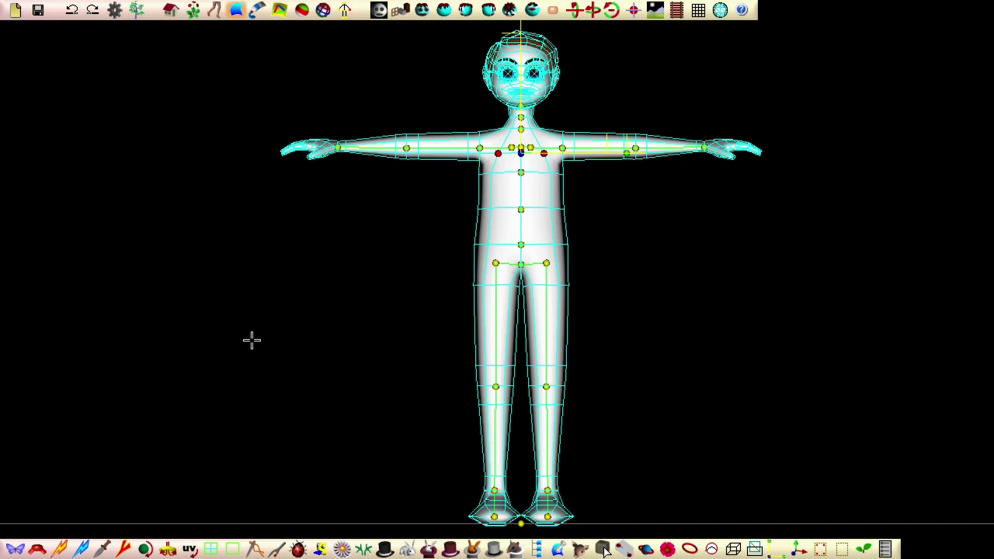
left_click(215, 11)
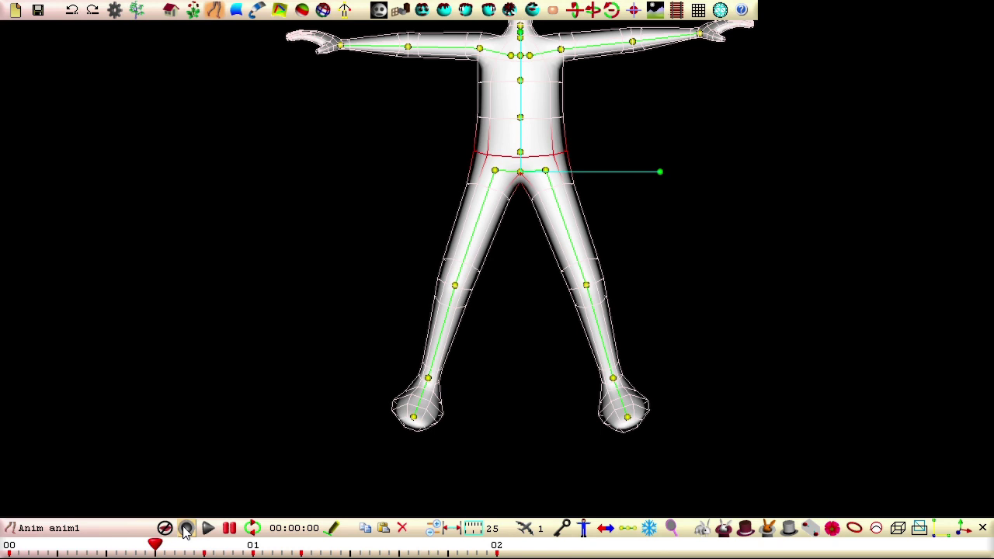
left_click(584, 528)
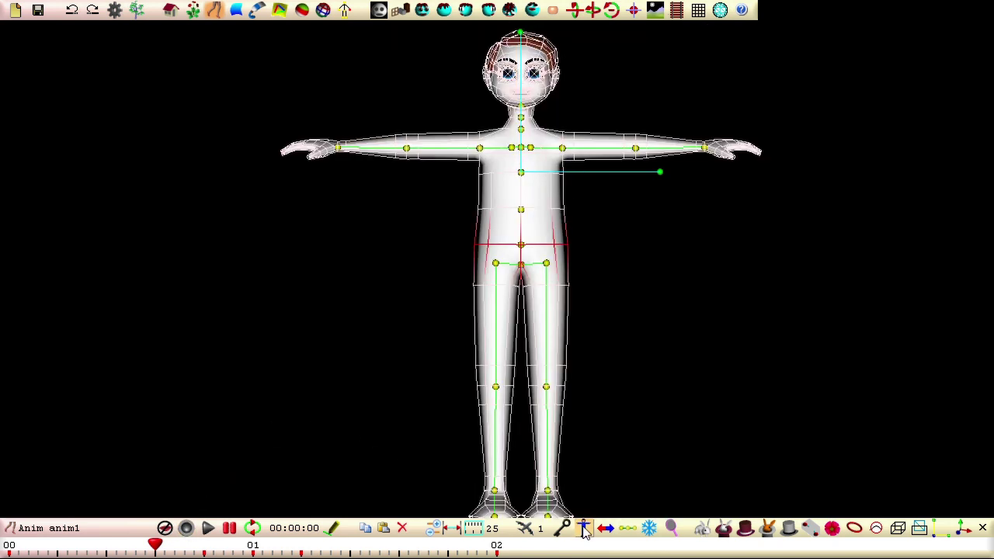
left_click_drag(409, 416, 411, 404)
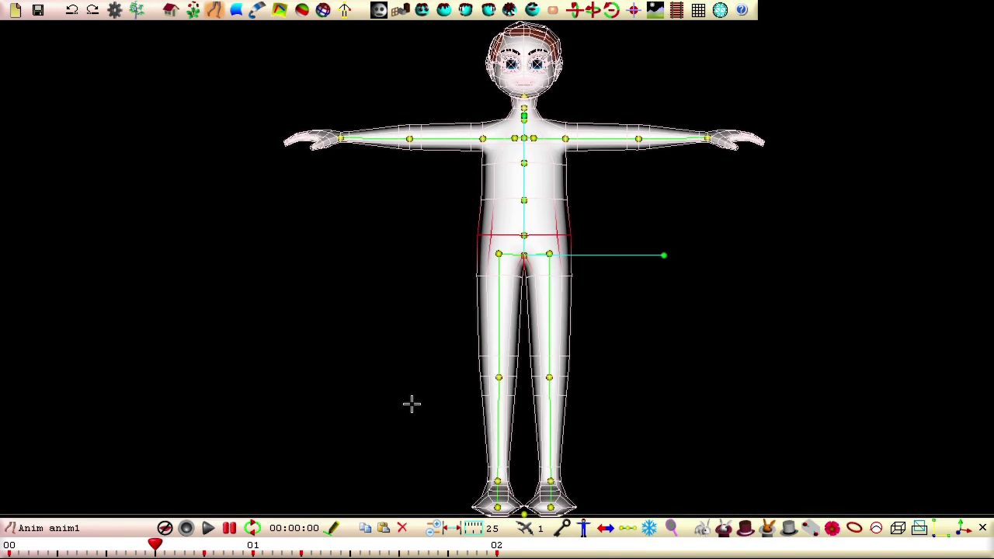
Step: Set the right shoulder's translation to .04 0 0 with mirrored editing on, so both arms move inward
left_click(482, 139)
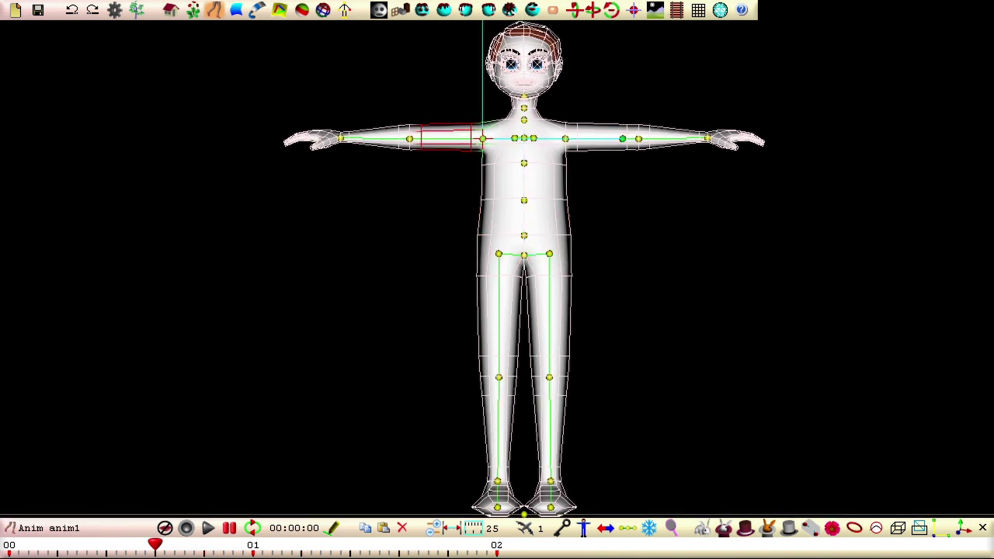
left_click(114, 9)
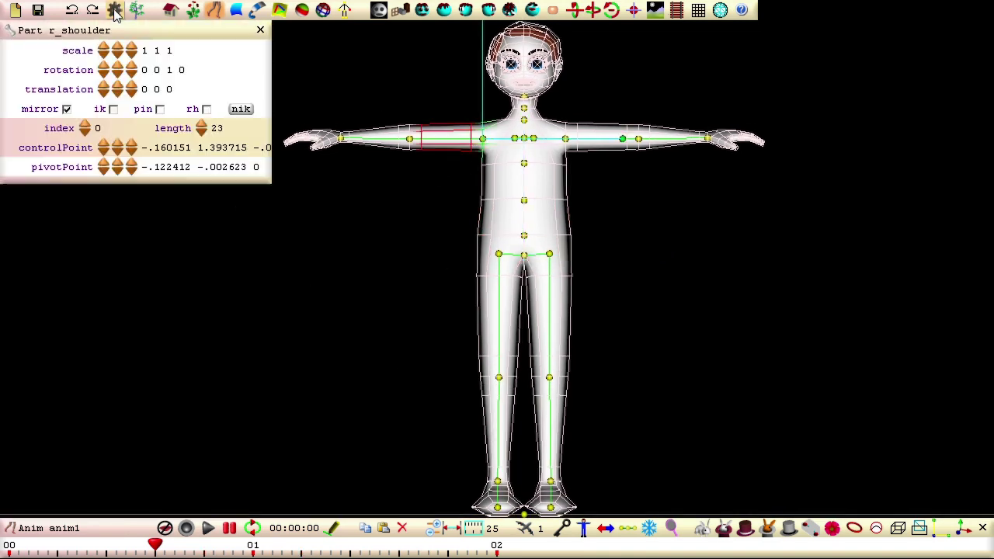
left_click(103, 88)
left_click(104, 88)
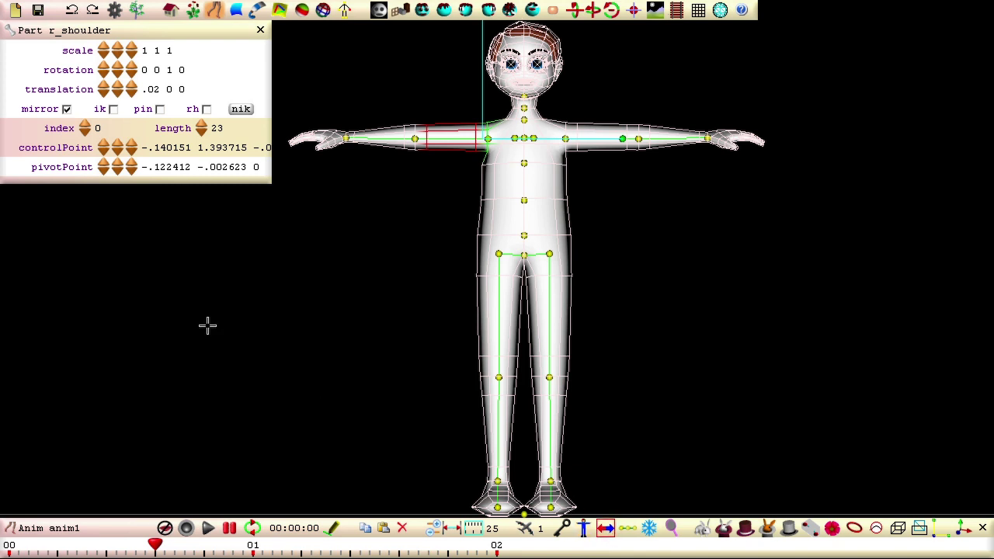
left_click(104, 87)
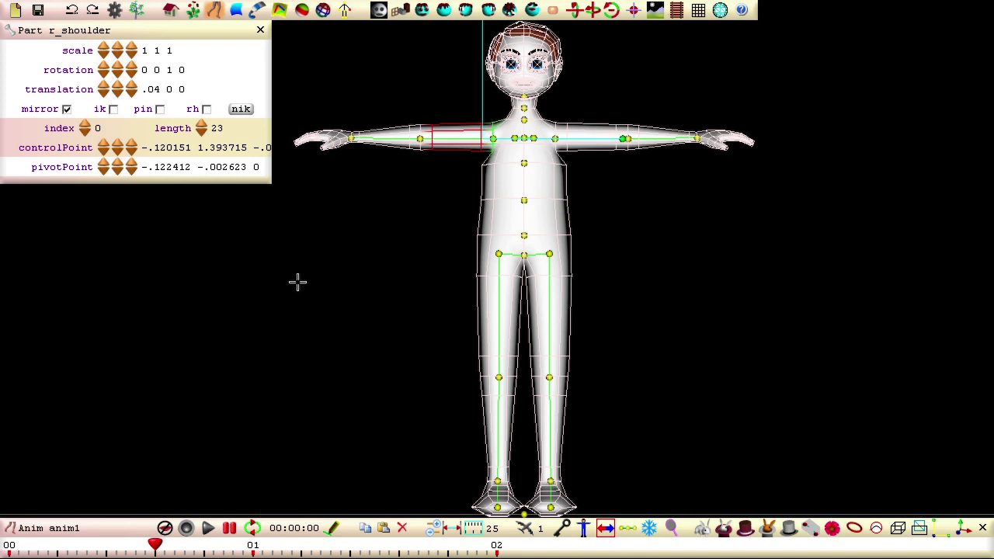
Step: Select the head part and enlarge it slightly with its scale values
middle_click_drag(385, 341, 239, 397)
scroll(333, 378, "up", 5)
middle_click_drag(332, 377, 274, 351)
left_click(479, 267)
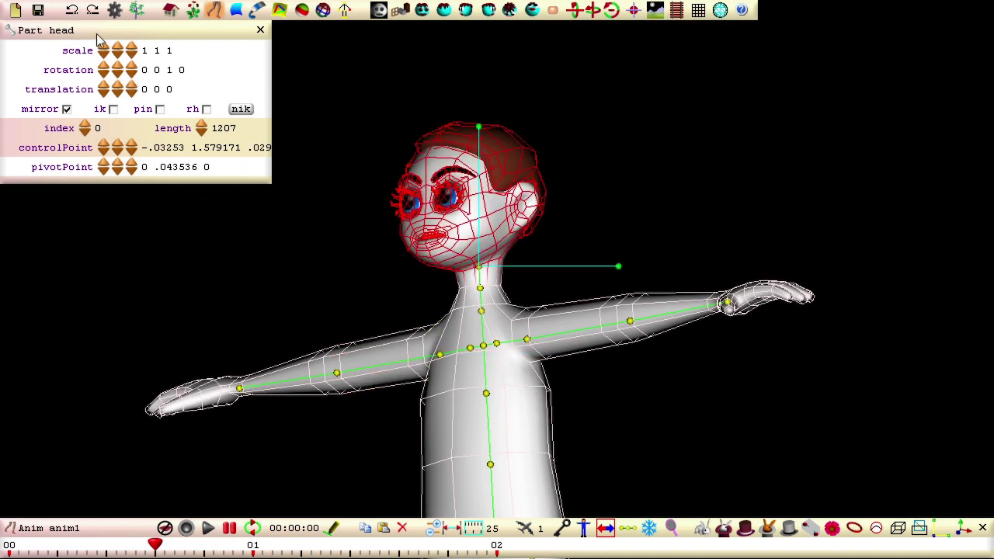
left_click_drag(106, 50, 132, 58)
Step: Set the right wrist's scale to 1.1 1.1 1.1 to enlarge both hands symmetrically
middle_click_drag(191, 255, 498, 448)
left_click(178, 354)
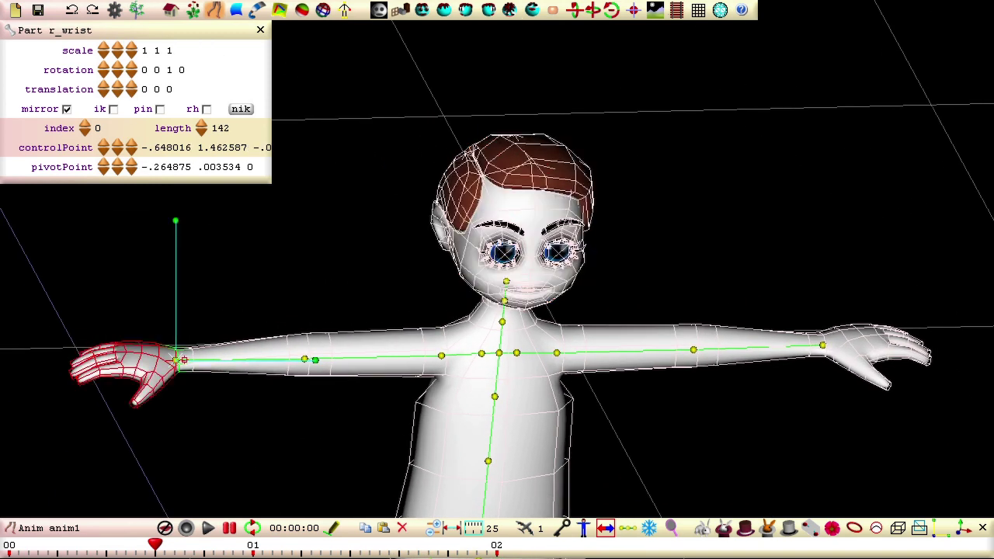
left_click(147, 52)
type(".1 1")
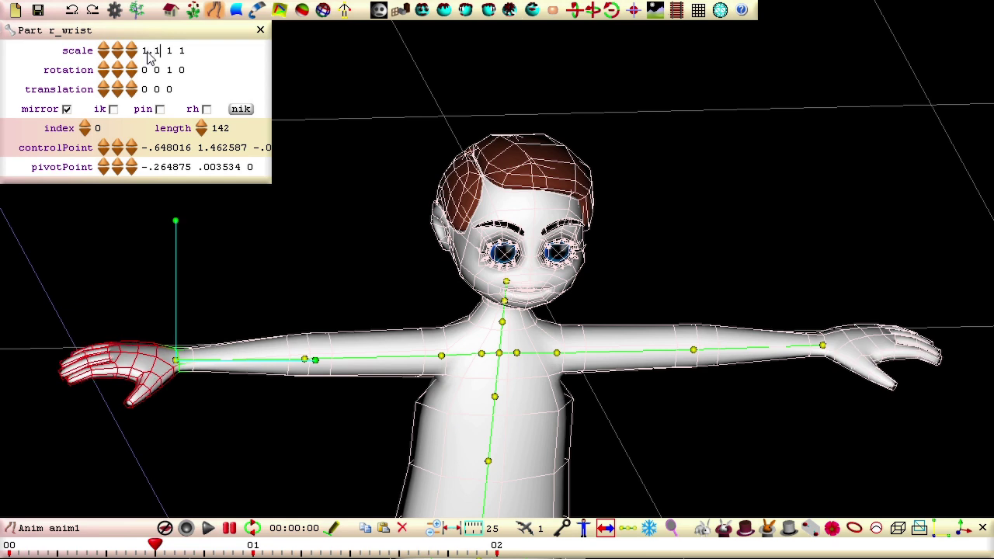
type(".1 1")
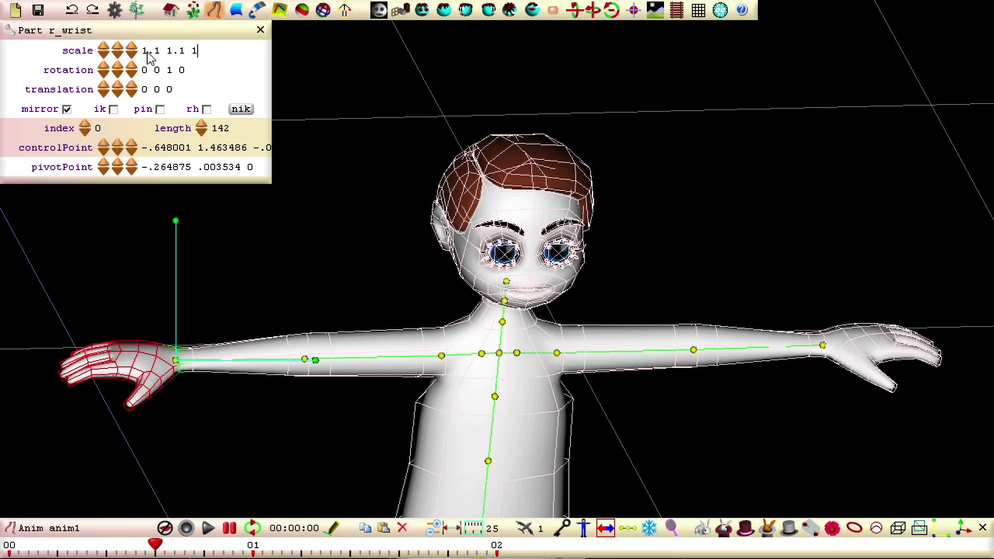
type(".1")
Step: Set the right ankle's scale to 1.1 1.1 1.1 to enlarge both feet symmetrically
left_click_drag(320, 250, 262, 86)
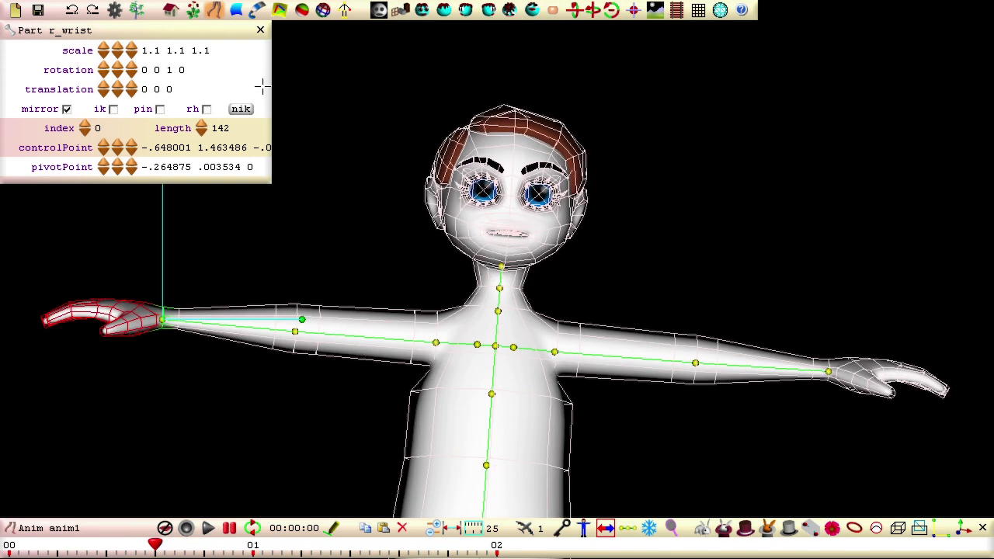
left_click_drag(219, 448, 338, 463)
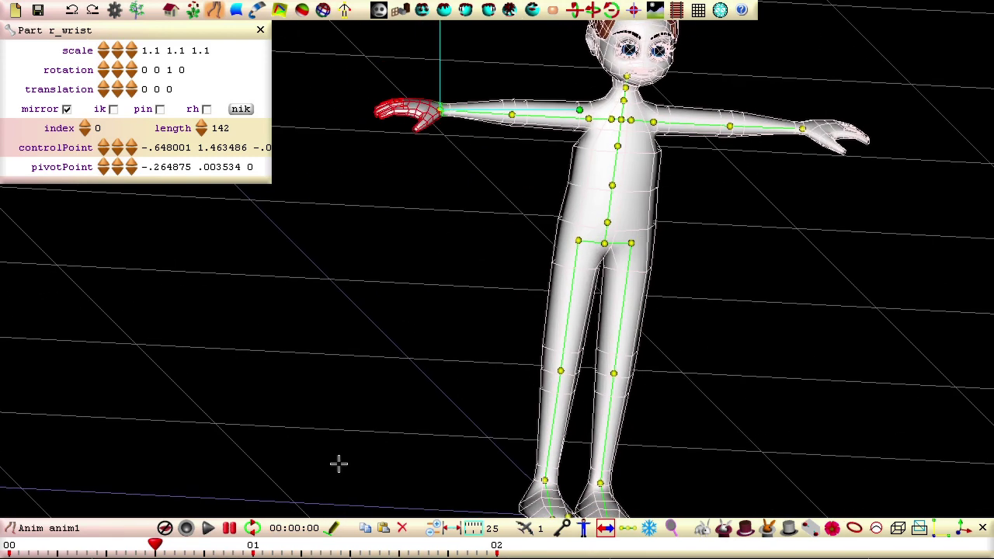
left_click(544, 480)
left_click_drag(543, 477, 240, 373)
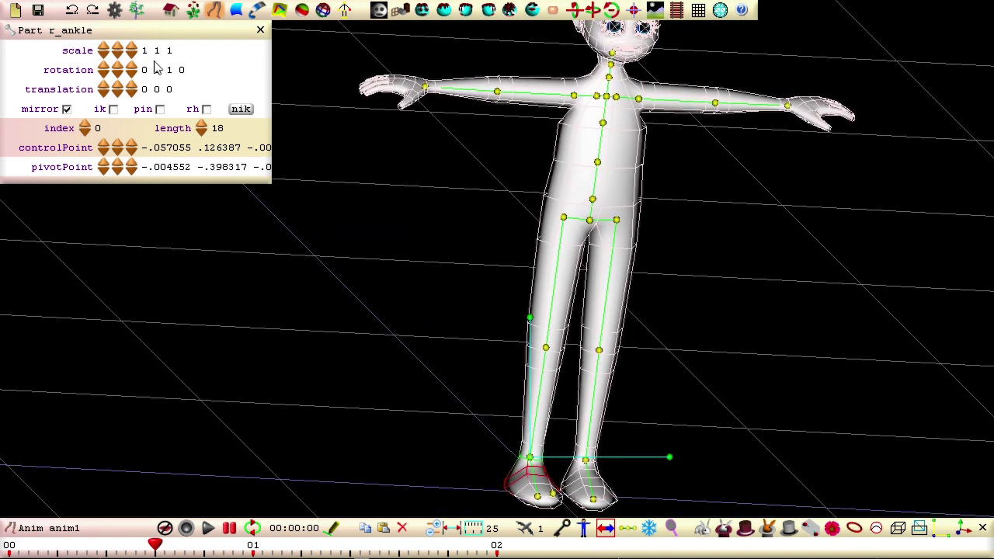
type(".1 1.")
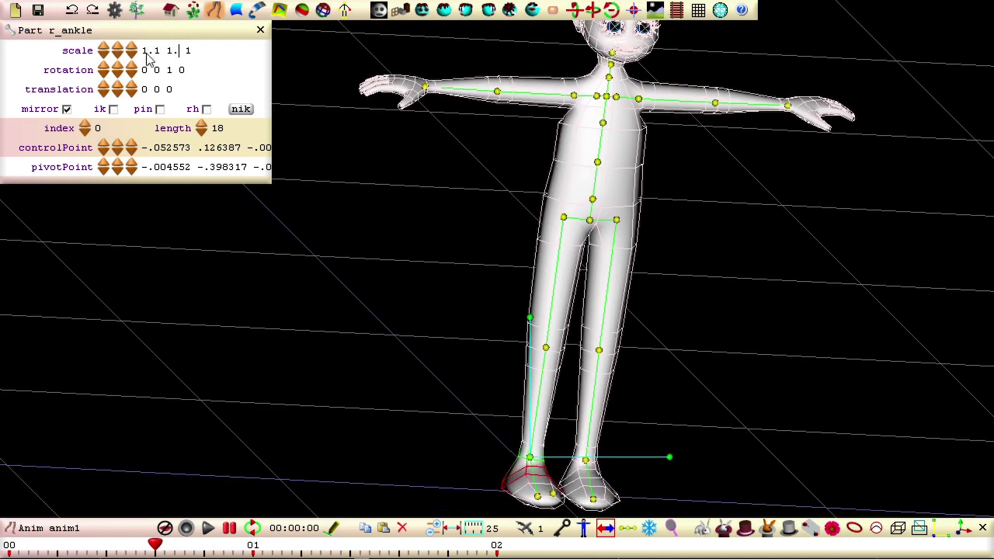
type("1 1.1")
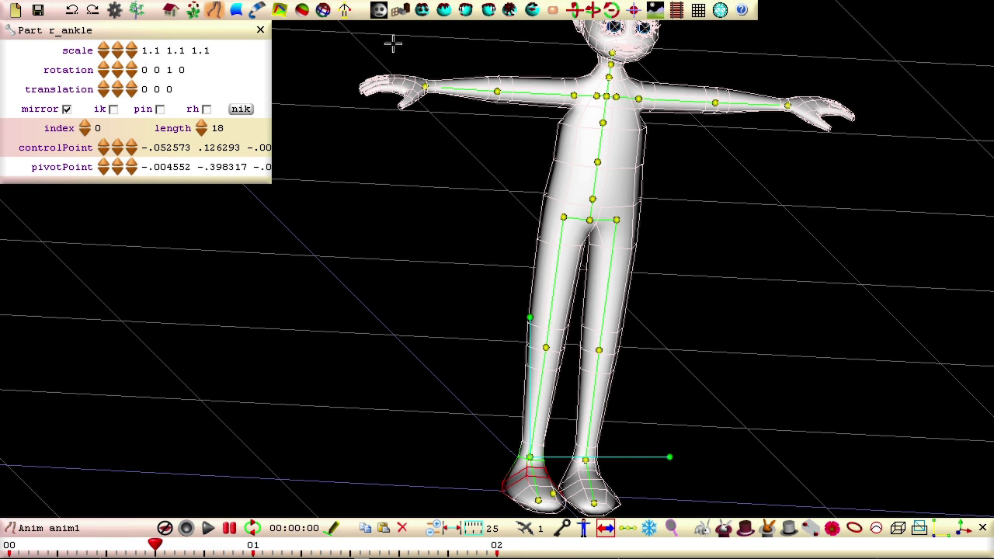
Step: From the front view, set the right knee's translation to 0 .01 0 to shorten both upper legs
left_click(422, 10)
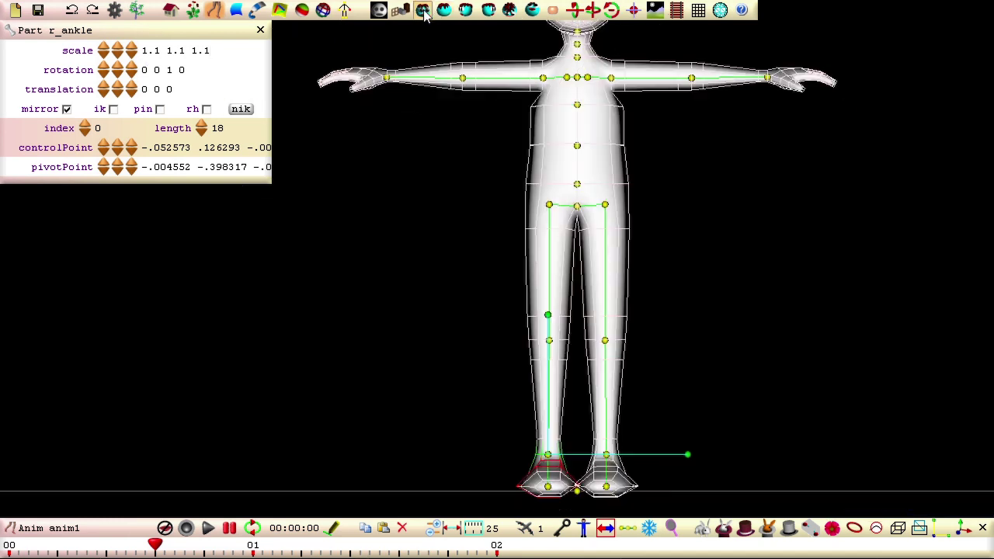
scroll(349, 291, "up", 3)
scroll(348, 291, "down", 2)
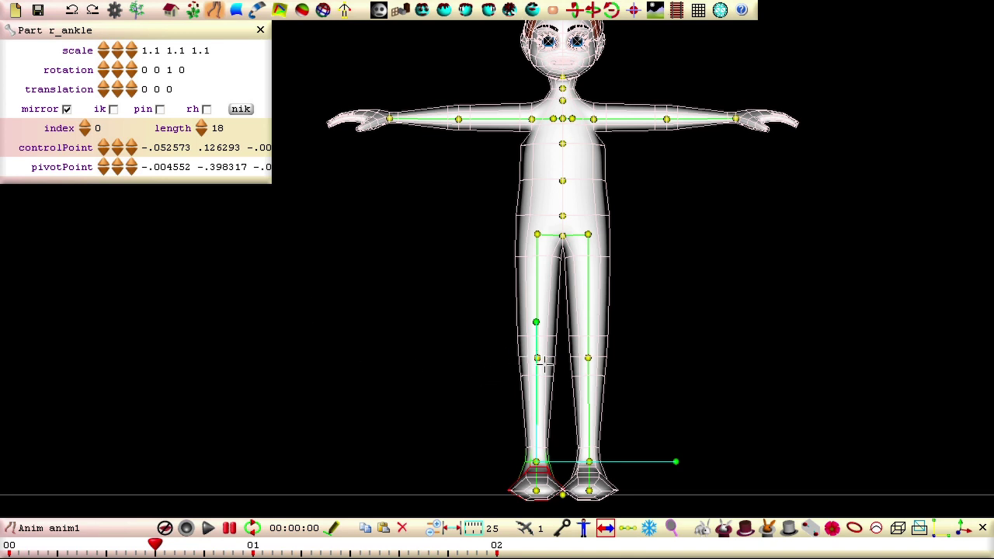
left_click(535, 358)
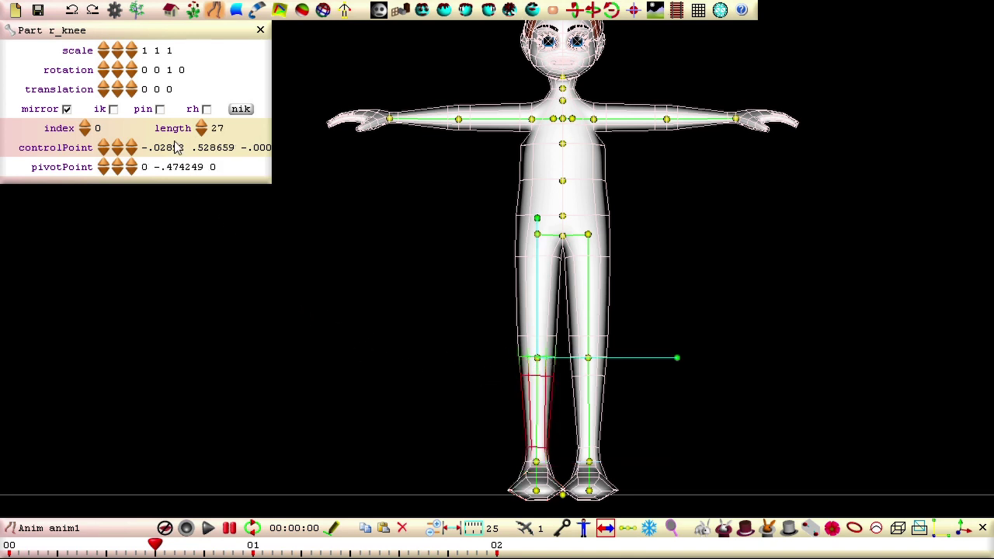
left_click(117, 87)
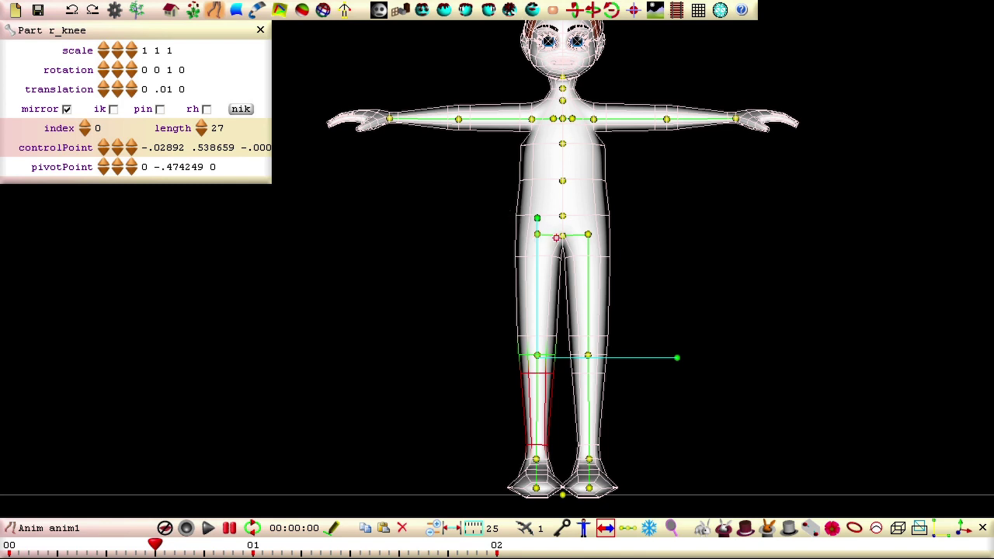
Step: Set the pelvis translation to 0 .01 0, and freeze the pose to the model with recalcAnim enabled
left_click(562, 235)
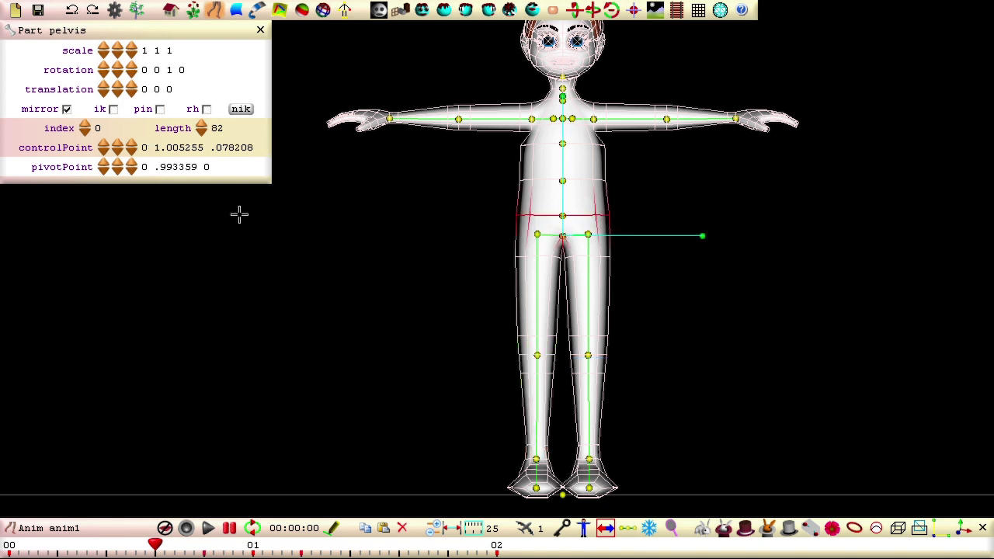
left_click(118, 87)
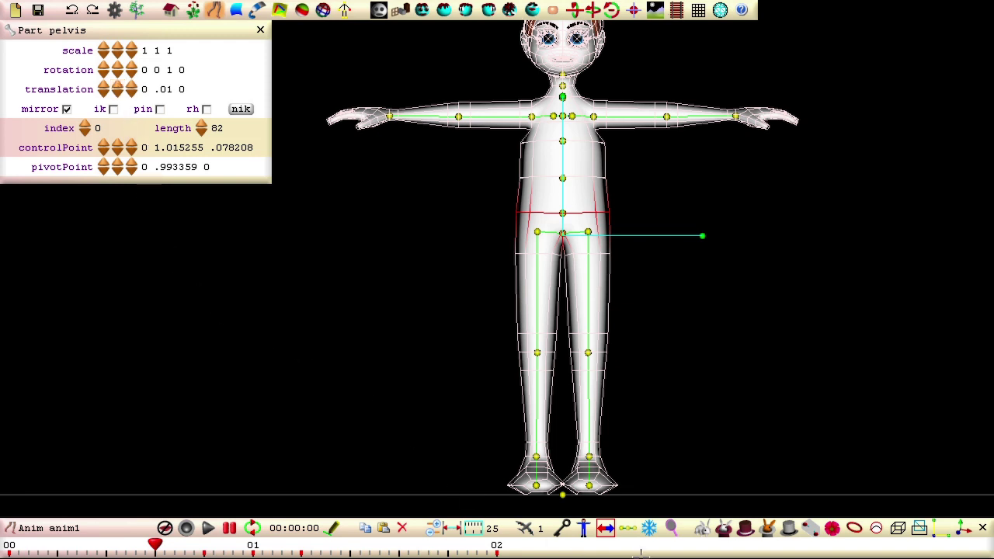
left_click(649, 529)
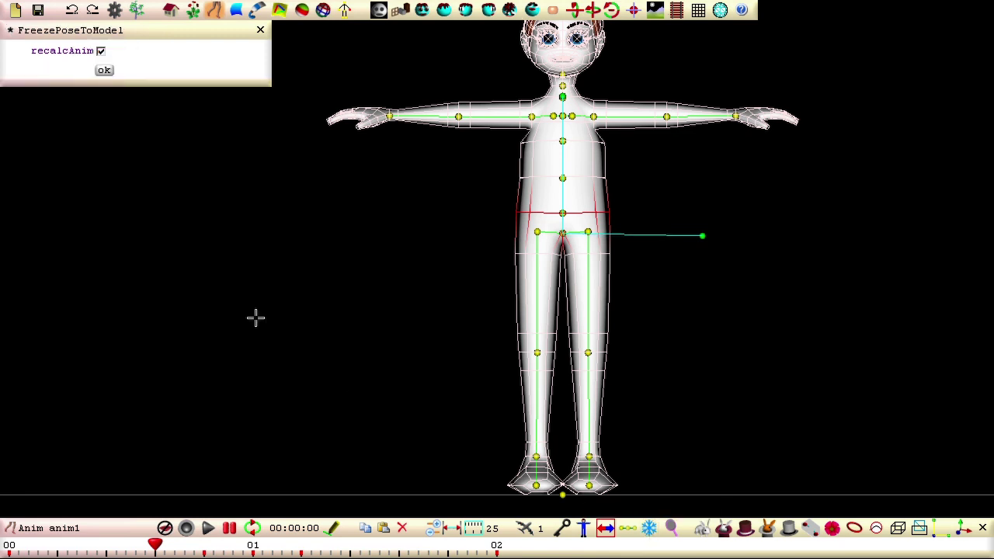
left_click(106, 72)
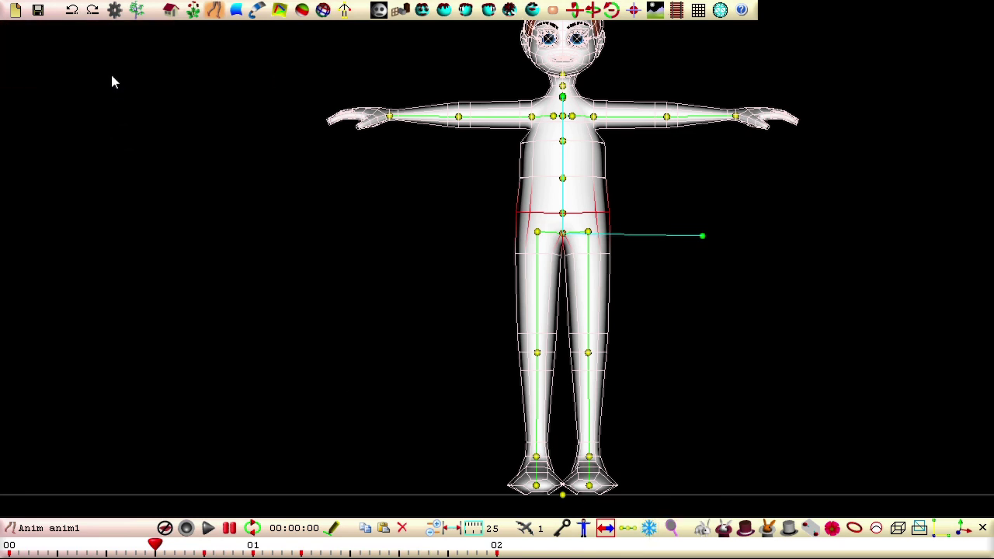
Step: In model editing, narrow the chest-level row of torso points horizontally from the front, and slightly narrow the row below it
left_click(238, 16)
middle_click_drag(211, 106, 198, 190)
middle_click_drag(233, 306, 196, 303)
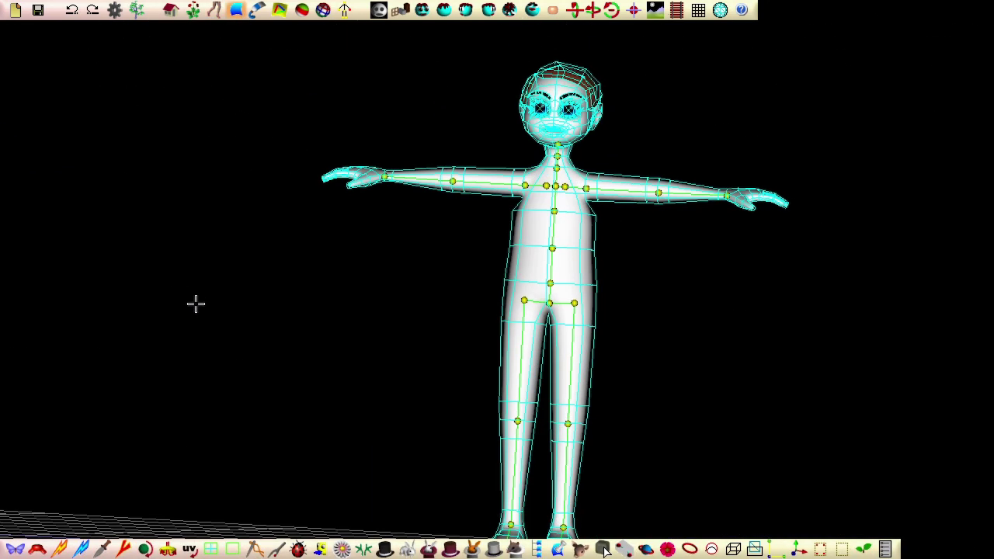
left_click(422, 9)
left_click_drag(299, 296, 131, 287)
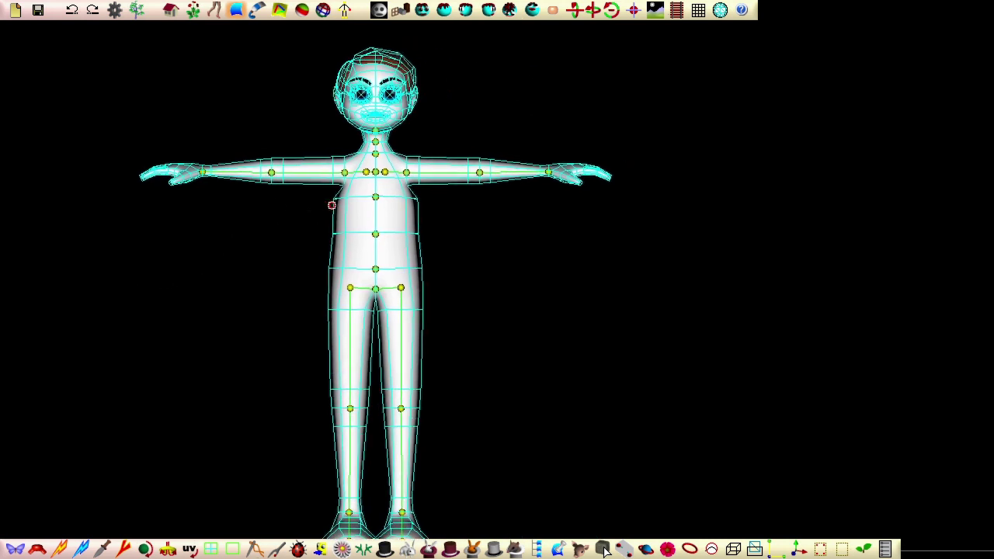
left_click_drag(376, 200, 458, 219)
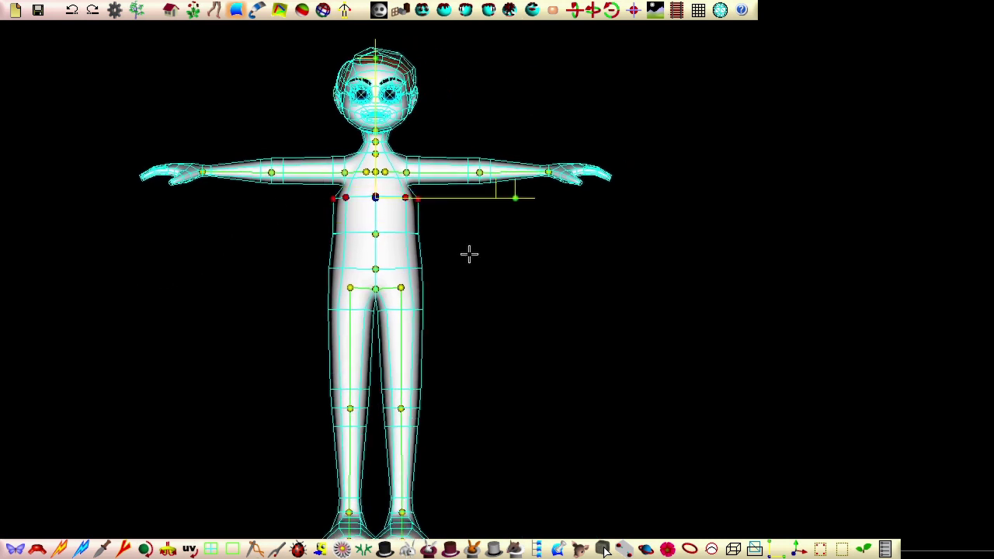
left_click_drag(535, 199, 506, 198)
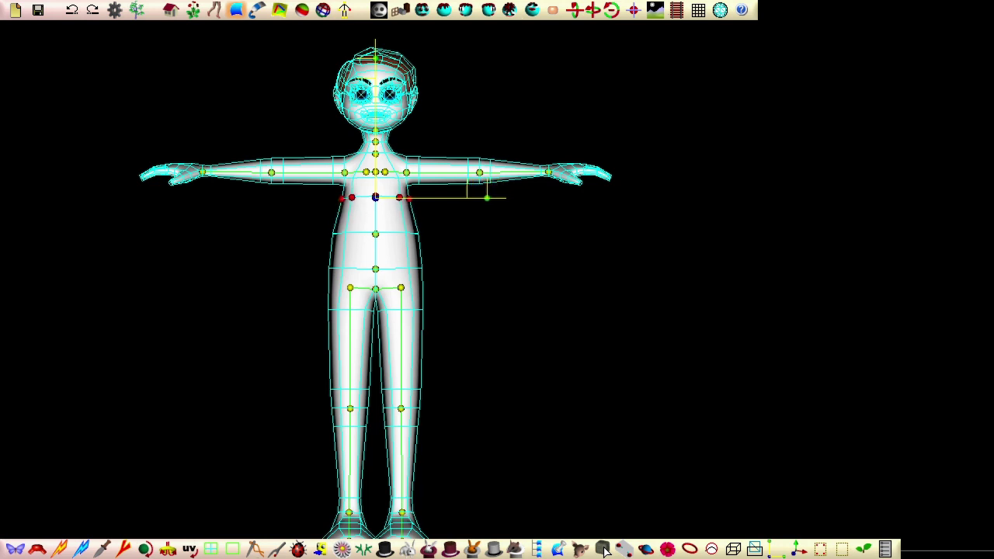
left_click_drag(315, 215, 472, 259)
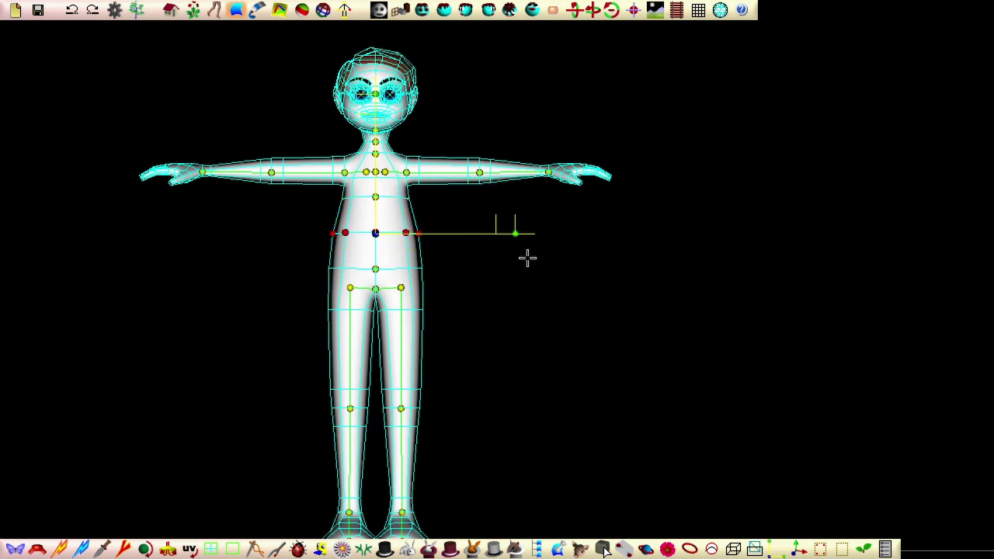
left_click_drag(535, 234, 526, 234)
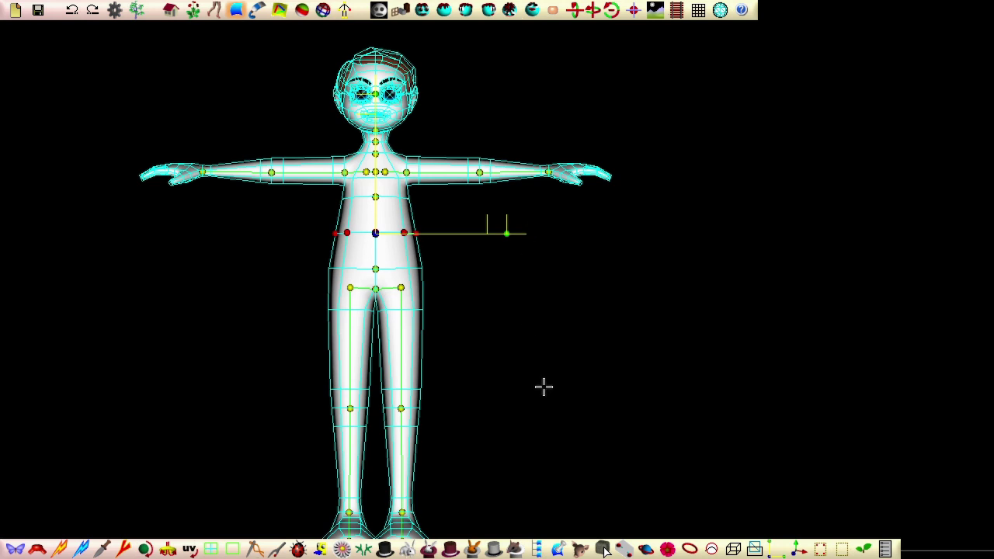
Step: Return to animation editing and play the animation to check the reshaped character's movement, stopping playback after the check
left_click(215, 9)
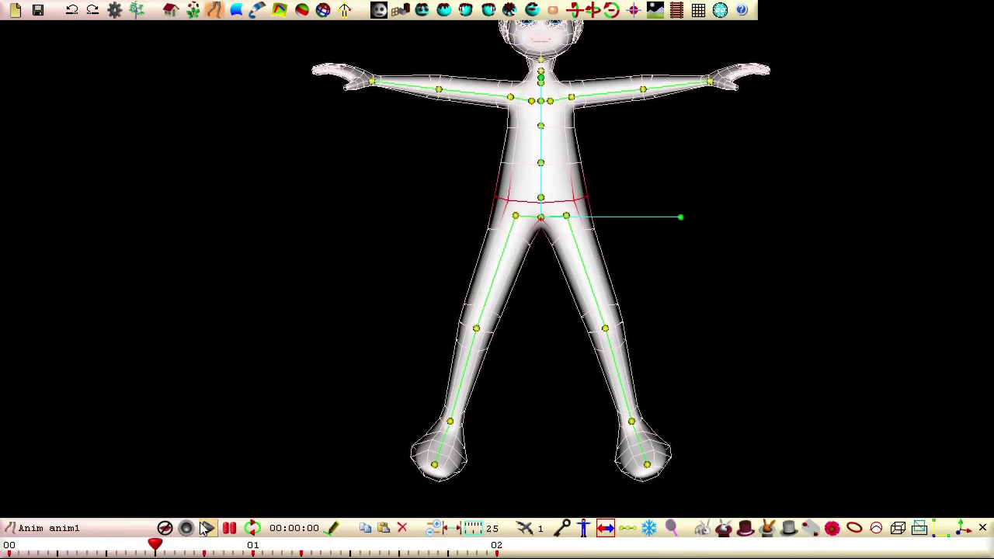
left_click(206, 528)
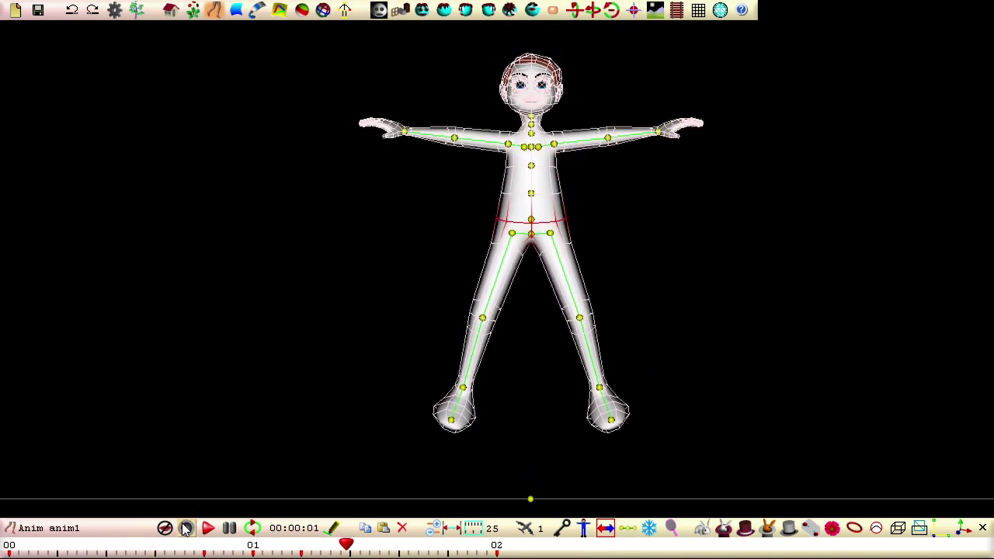
left_click(231, 528)
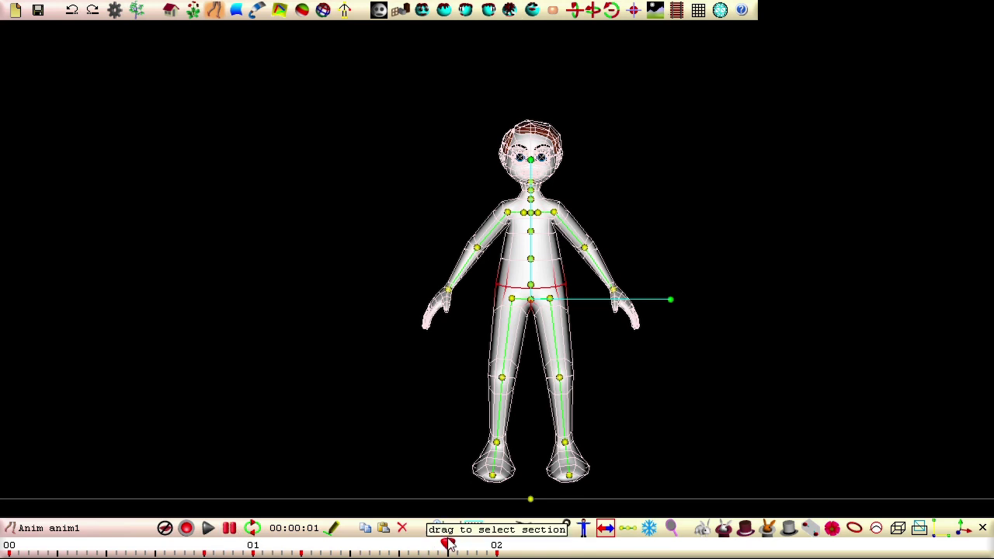
Step: From time zero, copy the entire timeline and paste it back with transform enabled and a translate of 0 .02 0
left_click_drag(448, 541, 7, 542)
right_click(363, 541)
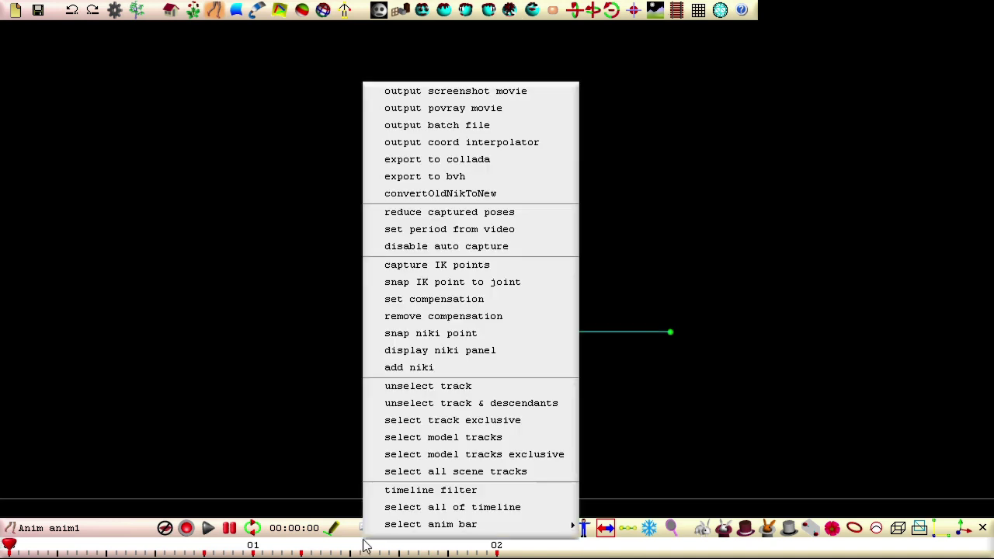
left_click(411, 508)
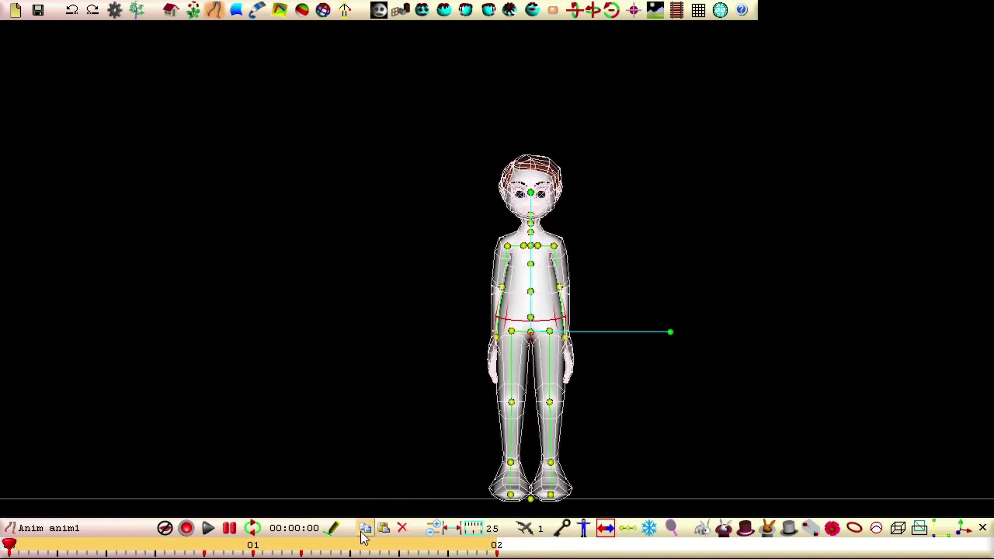
left_click(362, 530)
left_click(383, 528)
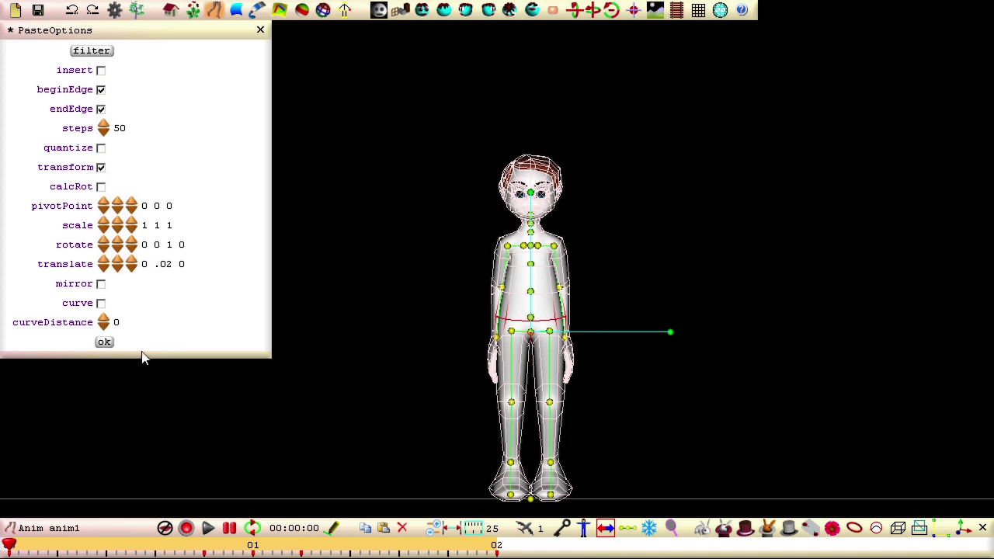
left_click(106, 342)
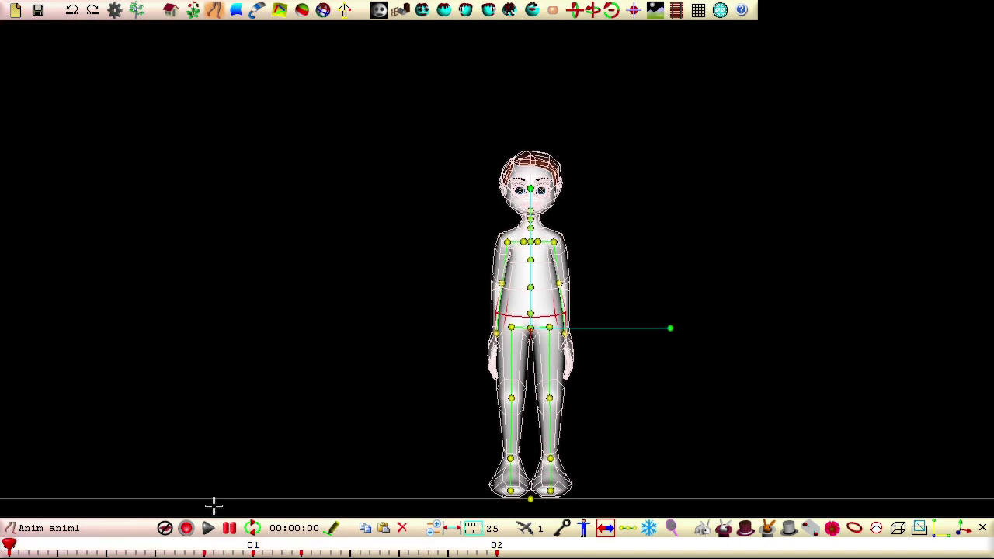
Step: Play the shifted animation and examine the character's jump from an angled view above the ground
left_click(208, 528)
middle_click_drag(326, 447, 397, 537)
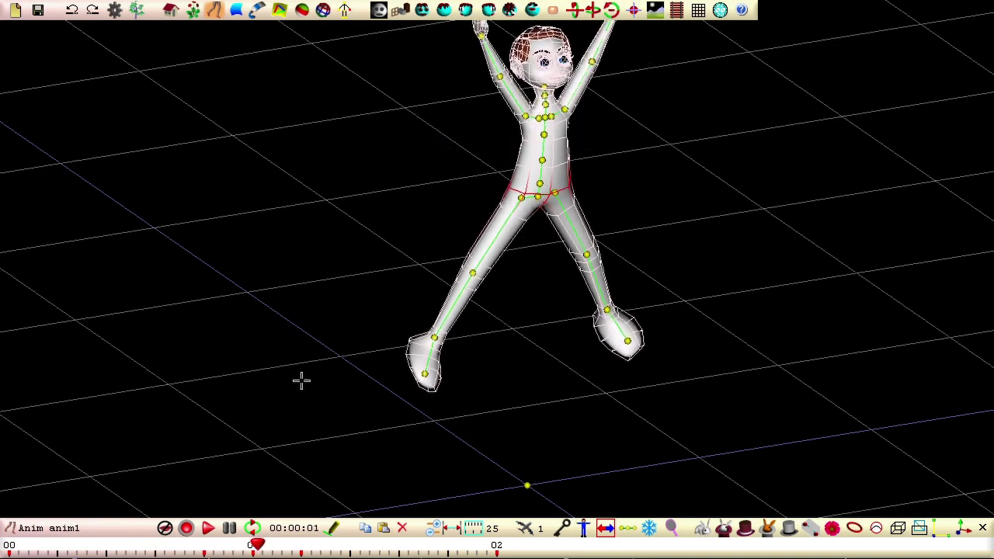